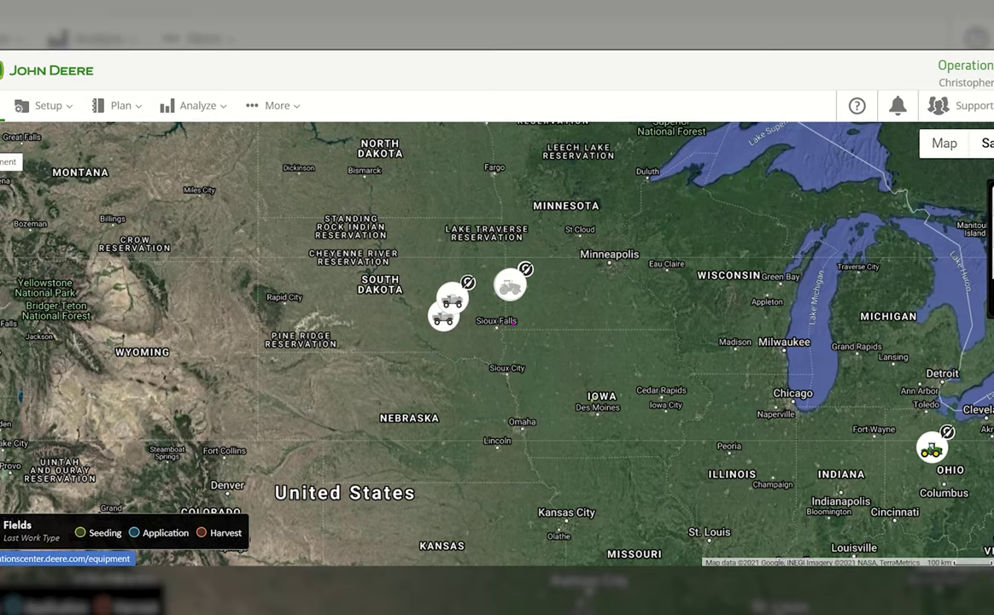
- Look through the equipment list and the fields list, and close the list to return to the full map
left_click(3, 161)
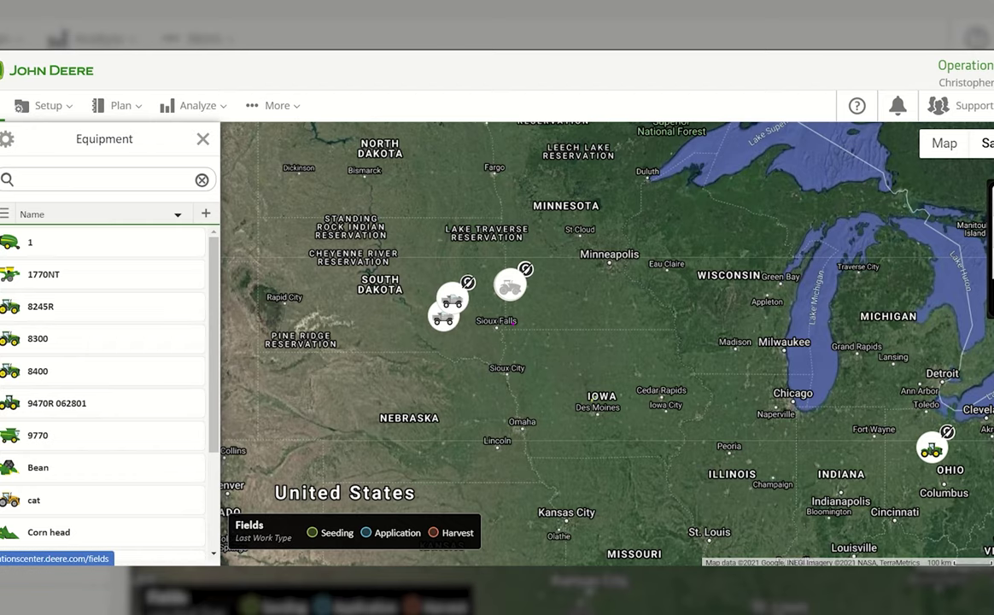
left_click(15, 183)
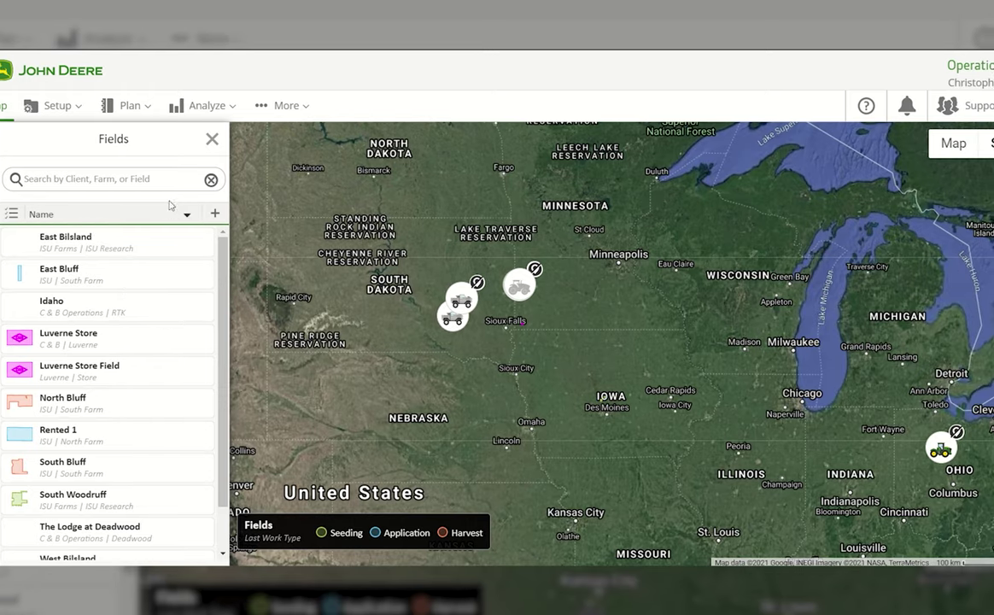
left_click(202, 138)
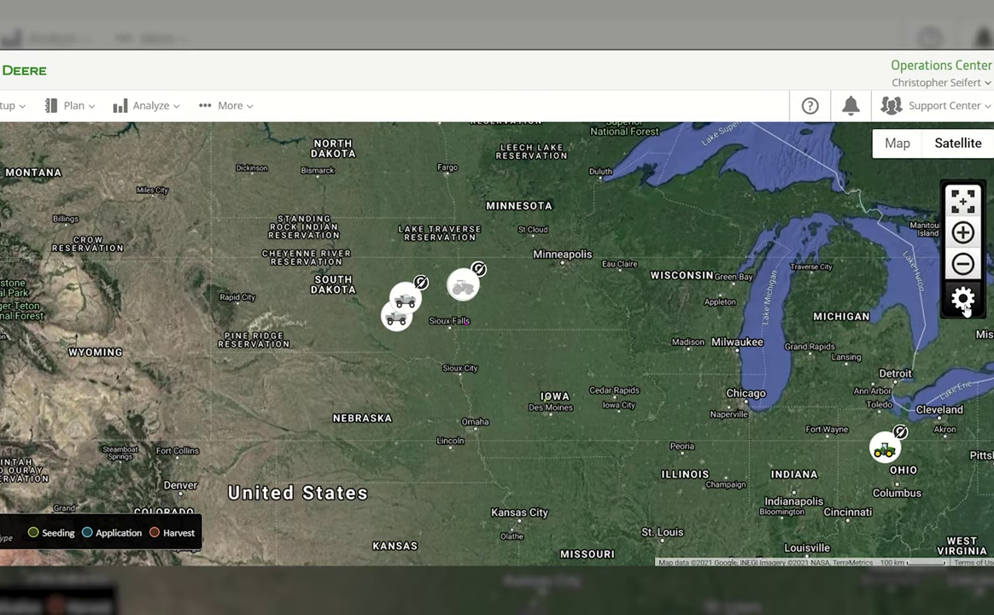
- Open the map layer settings and switch the Equipment layer off and back on
left_click(963, 299)
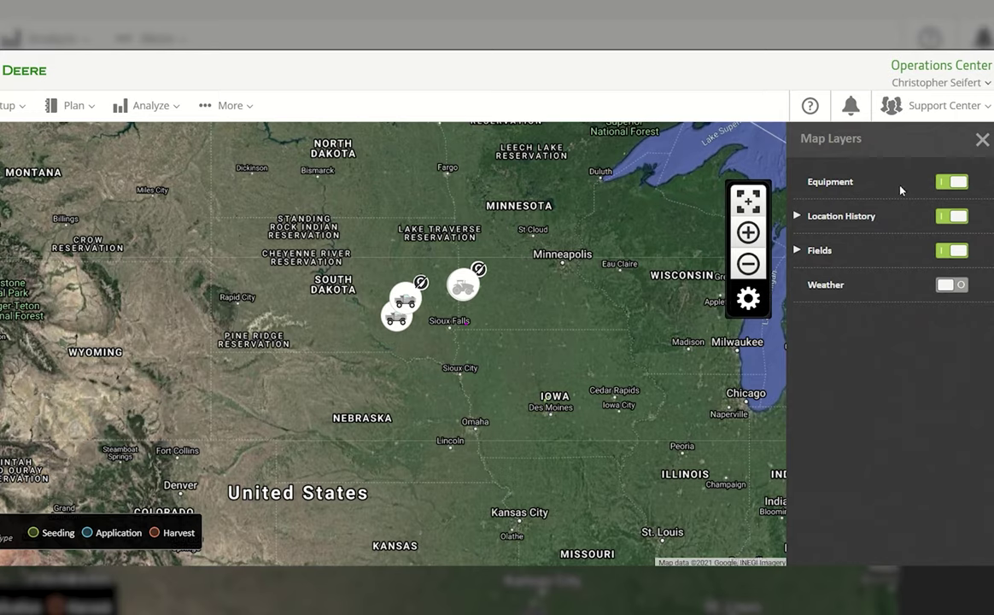
left_click(958, 183)
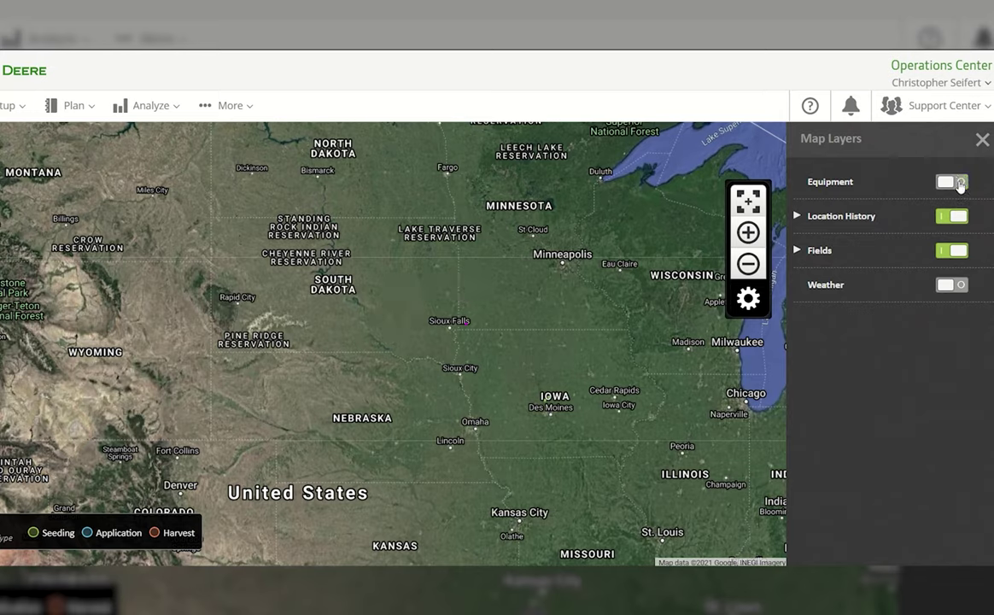
left_click(958, 182)
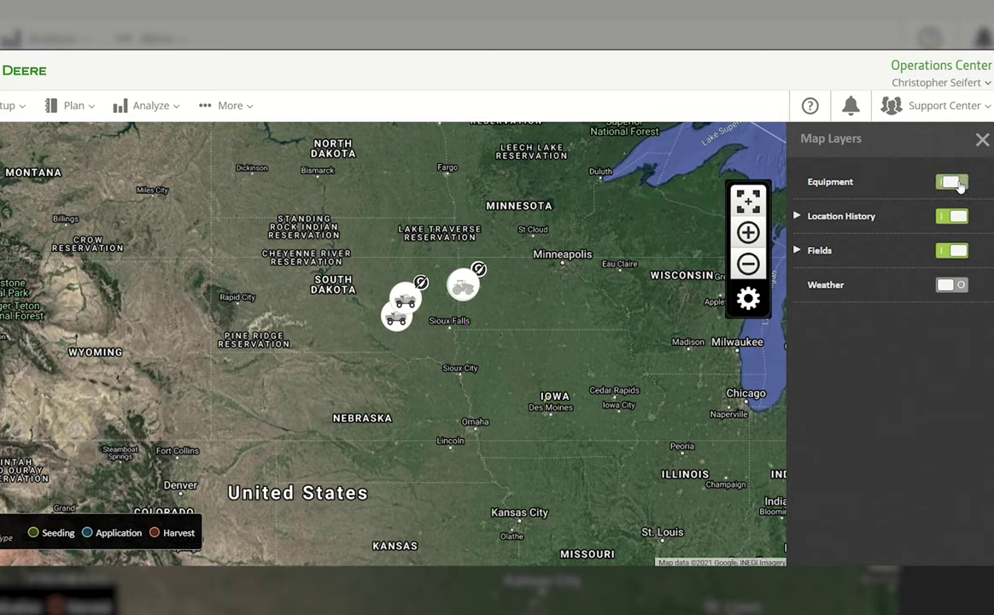
- Set the Location History layer's date to May 3, 2021 and collapse its calendar
left_click(798, 217)
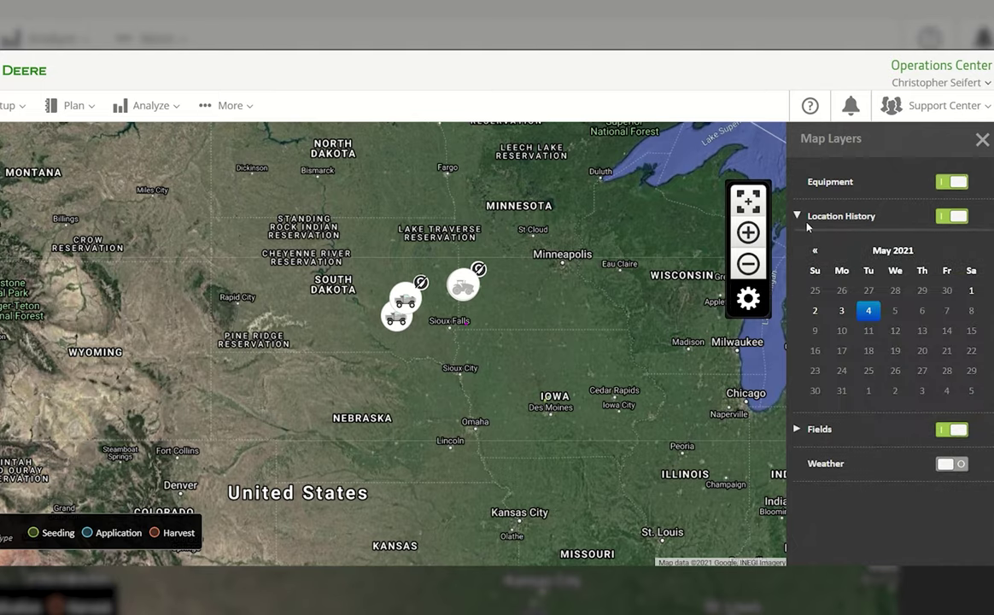
left_click(842, 313)
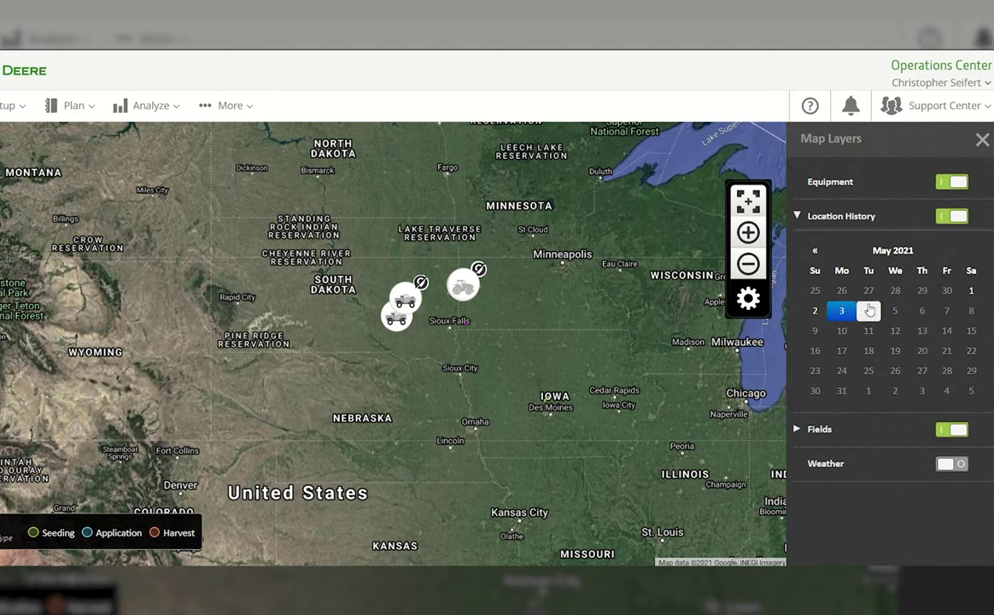
left_click(796, 215)
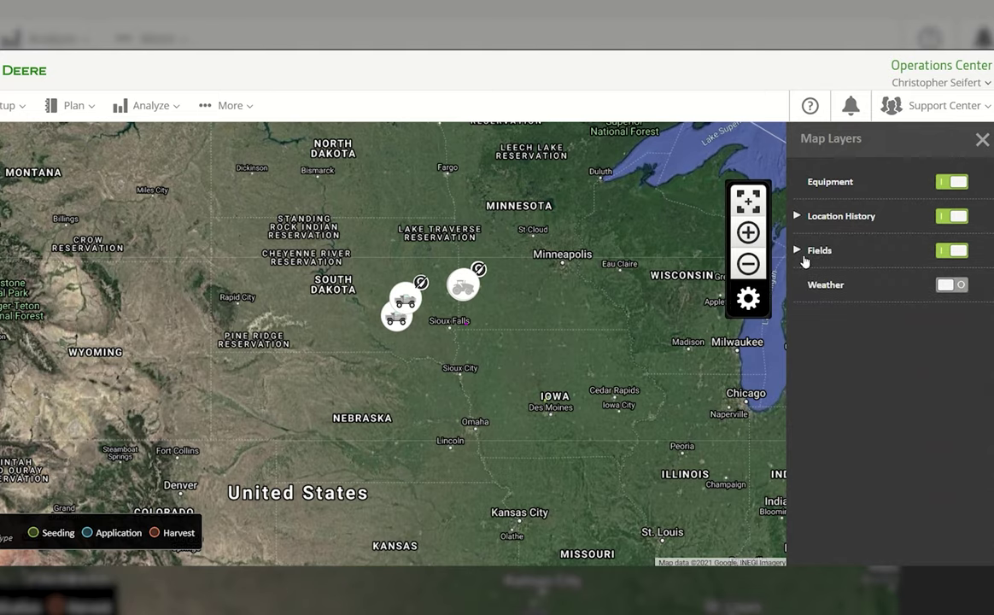
- Disable and re-enable the Last Work Type option of the Fields layer, and collapse its options
left_click(798, 250)
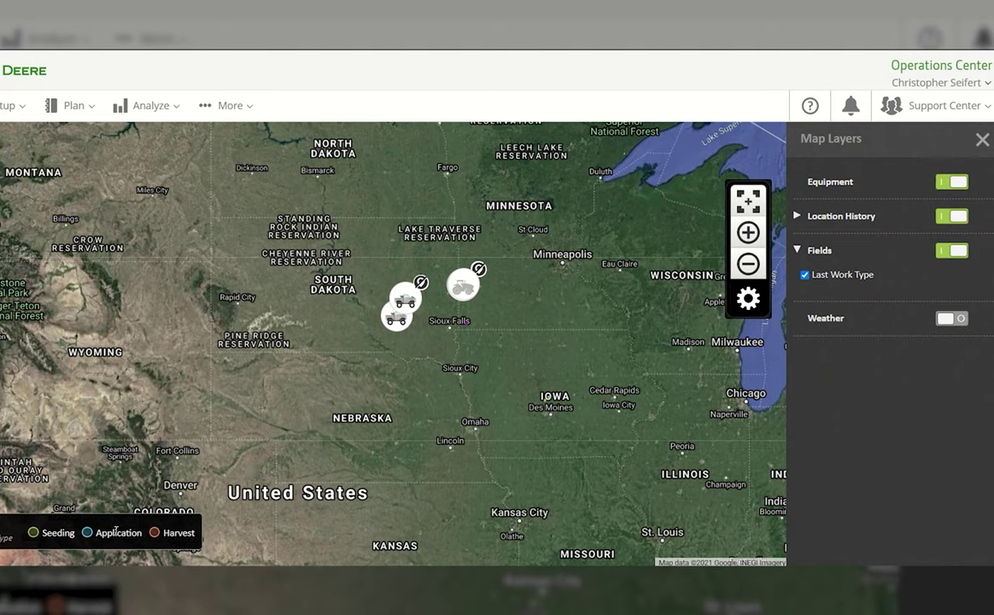
left_click(806, 275)
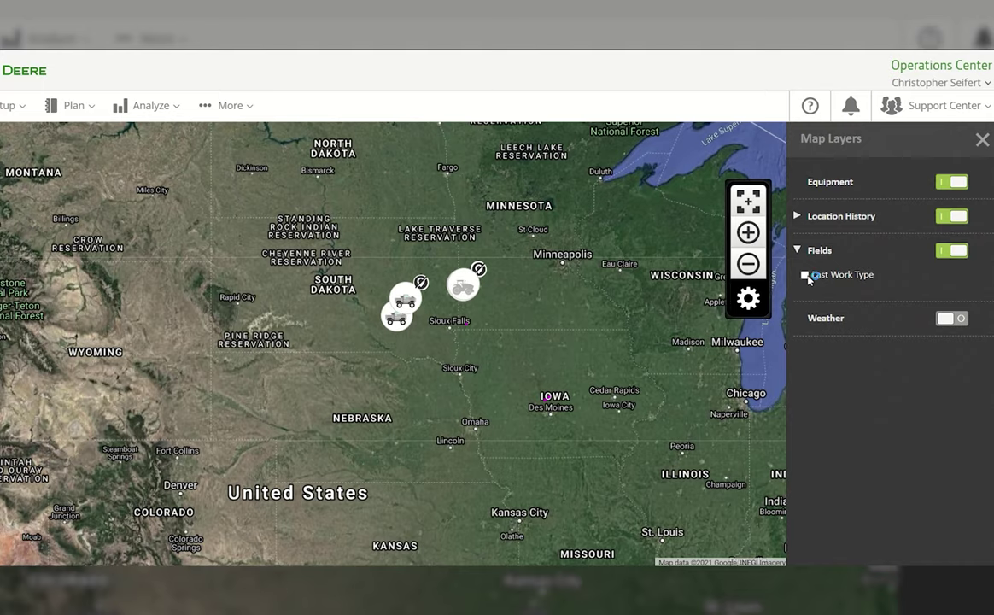
left_click(806, 275)
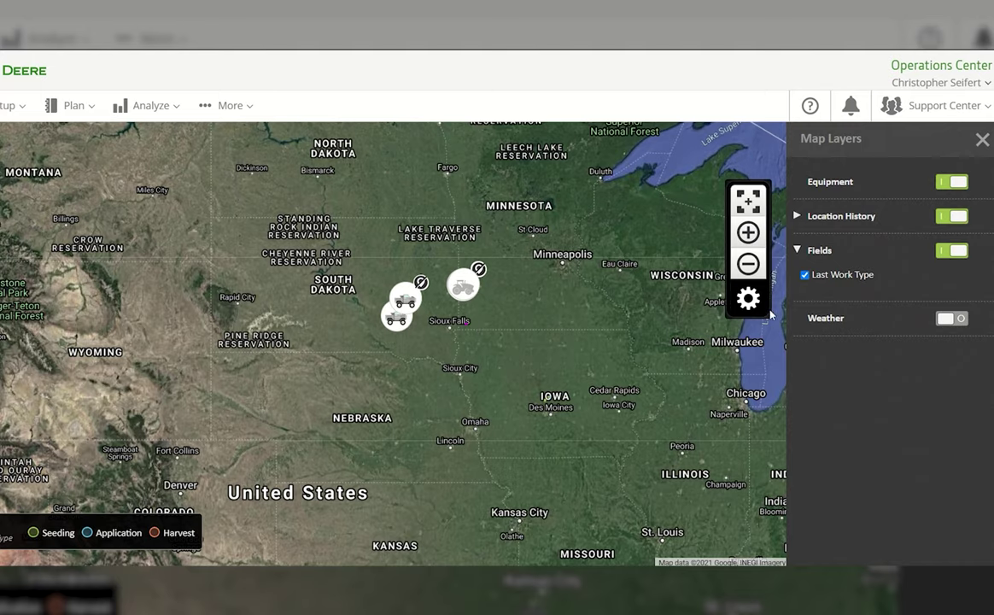
left_click(806, 252)
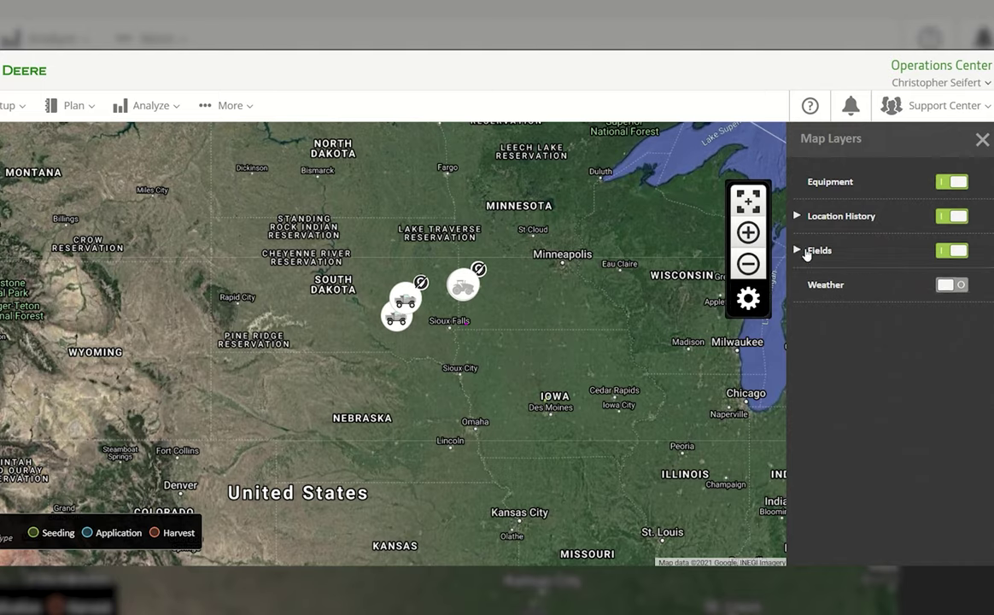
- Turn on the Weather layer, and play and stop its radar animation on the map
left_click(955, 285)
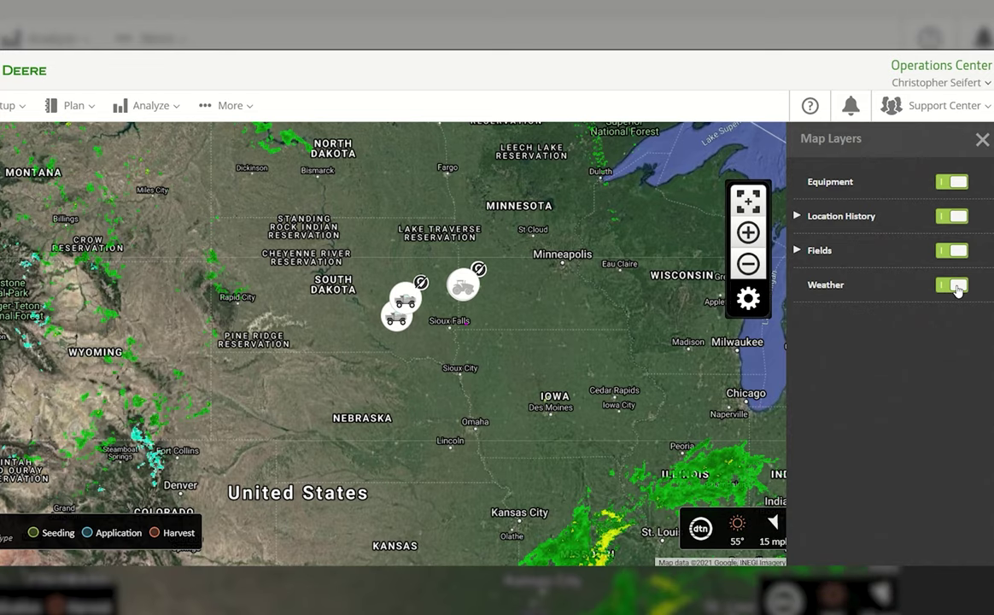
left_click(986, 139)
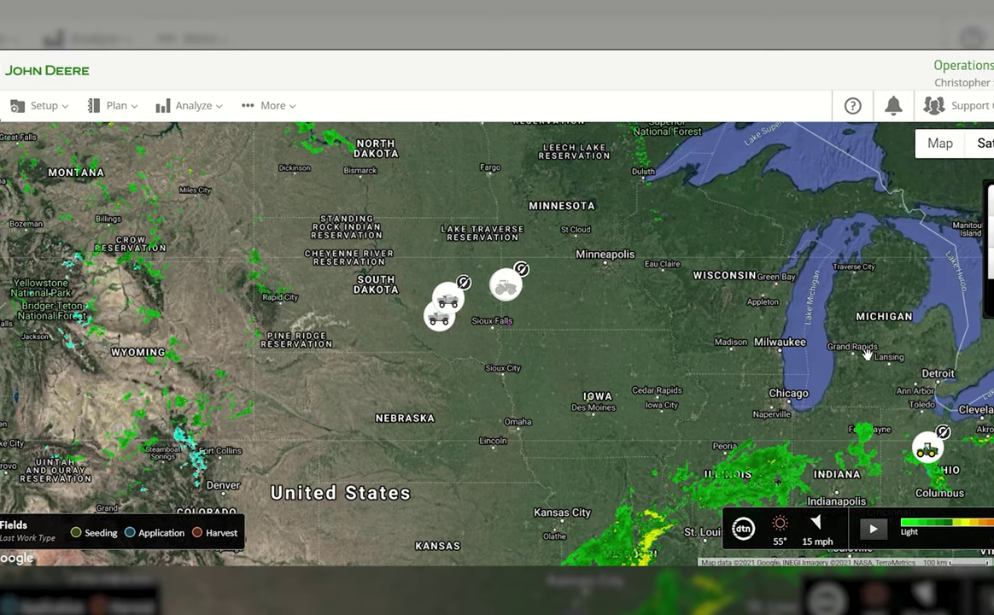
left_click(873, 531)
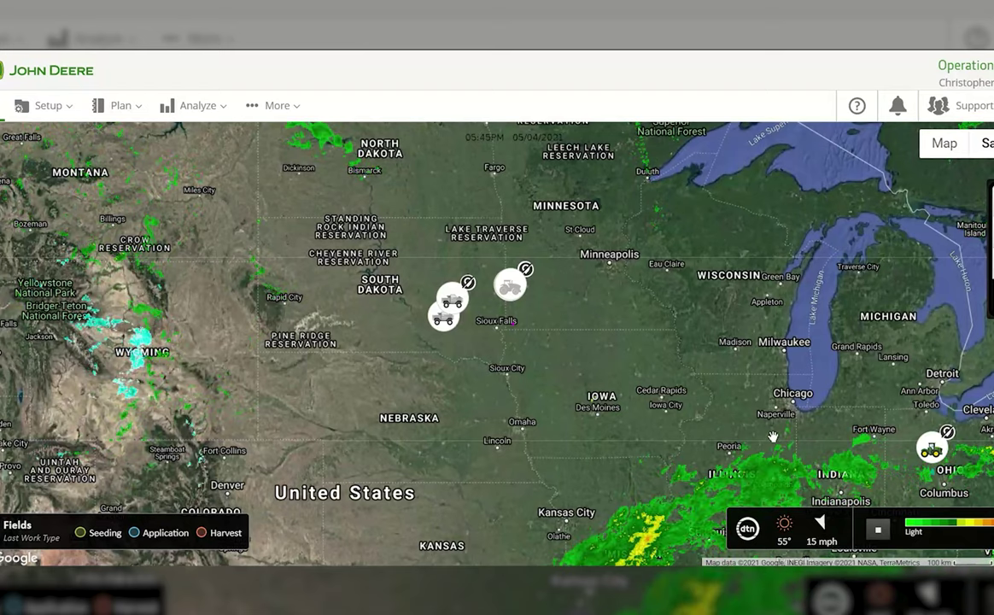
left_click(880, 532)
- Turn off the Weather layer in the map layer settings
left_click(984, 295)
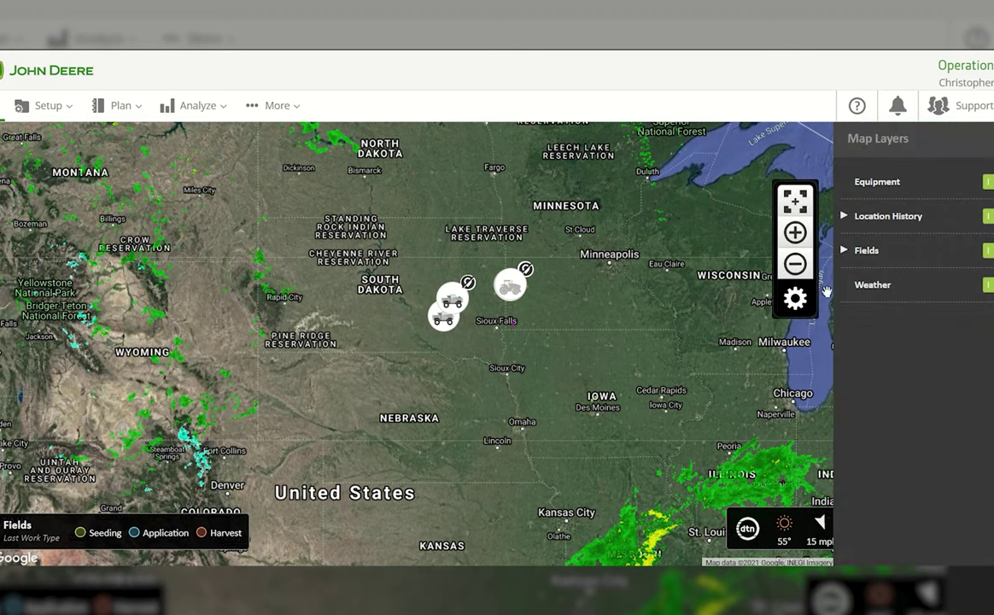
left_click(988, 285)
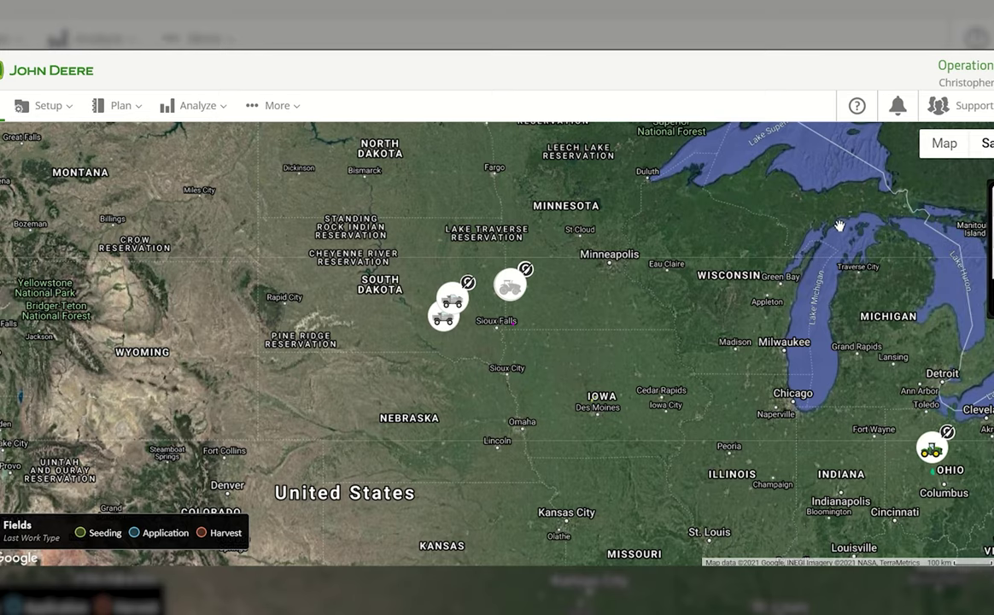
- Switch the background from satellite imagery to the Map view around Sioux Falls and Luverne
scroll(528, 345, "up", 1)
scroll(497, 290, "up", 1)
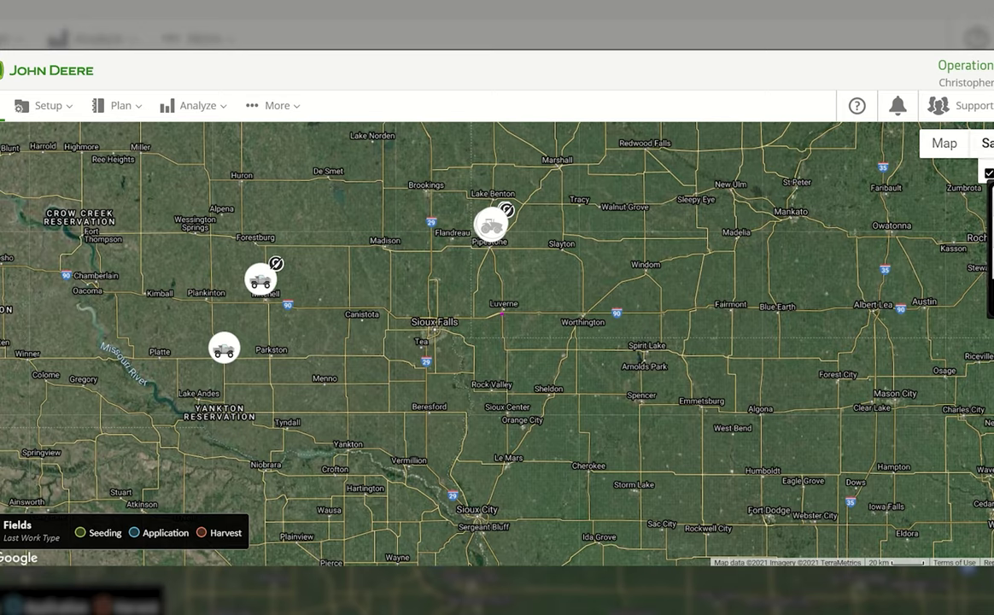
left_click(945, 145)
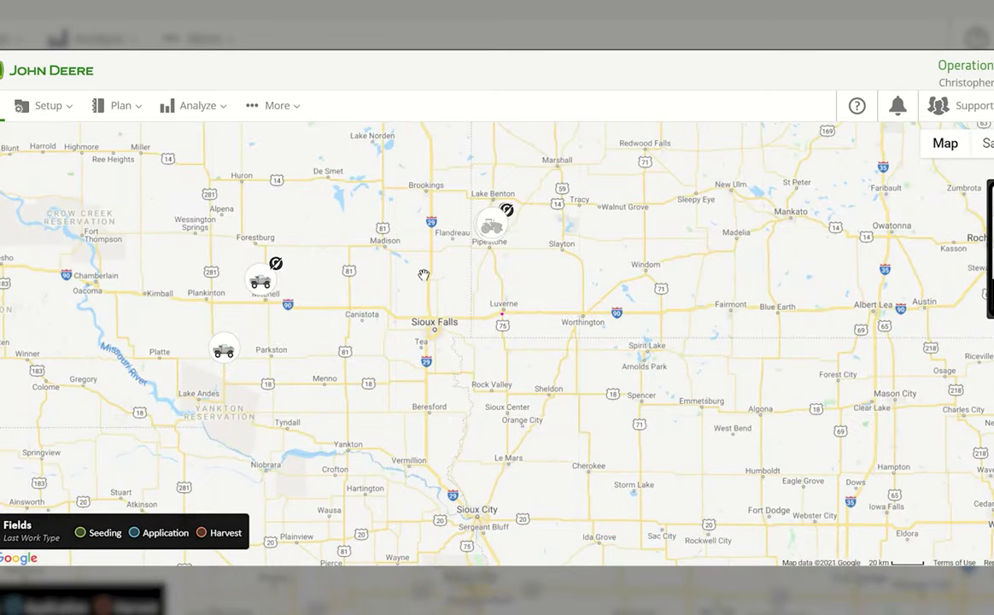
- Examine the overlapping equipment markers around Pipestone up close to tell the individual machines apart
scroll(423, 275, "up", 2)
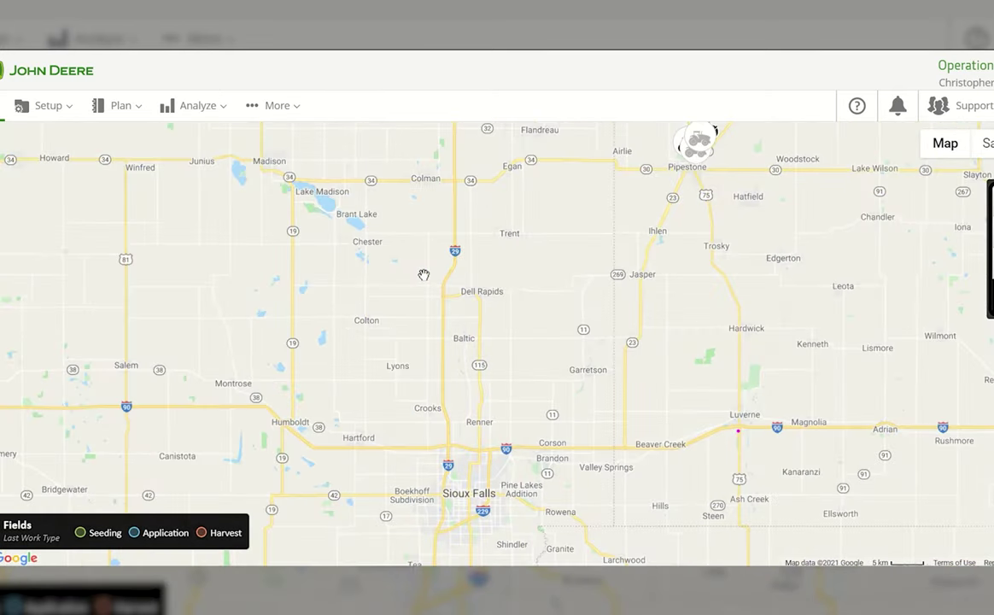
left_click_drag(594, 245, 424, 381)
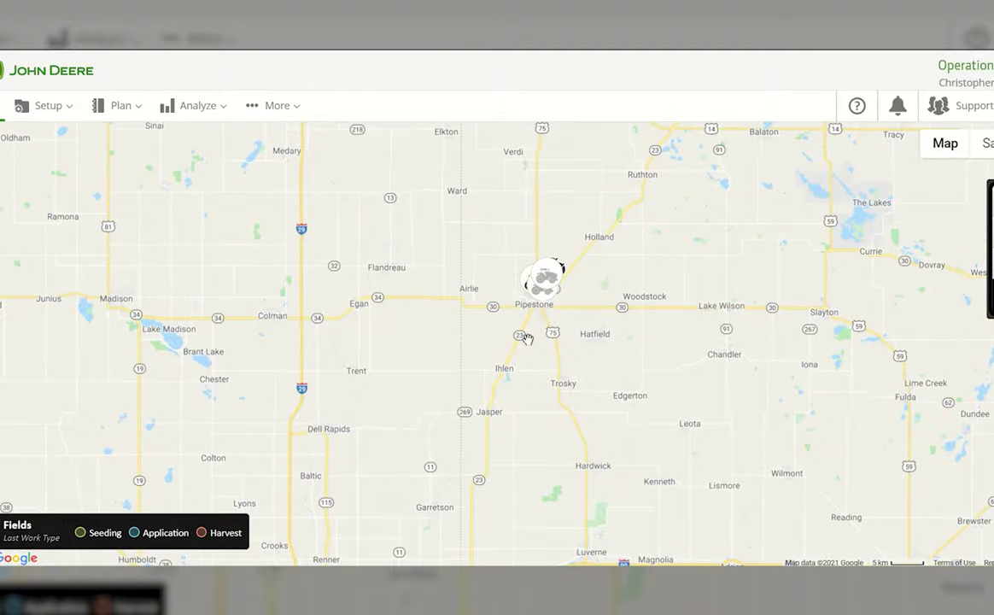
left_click_drag(523, 337, 382, 350)
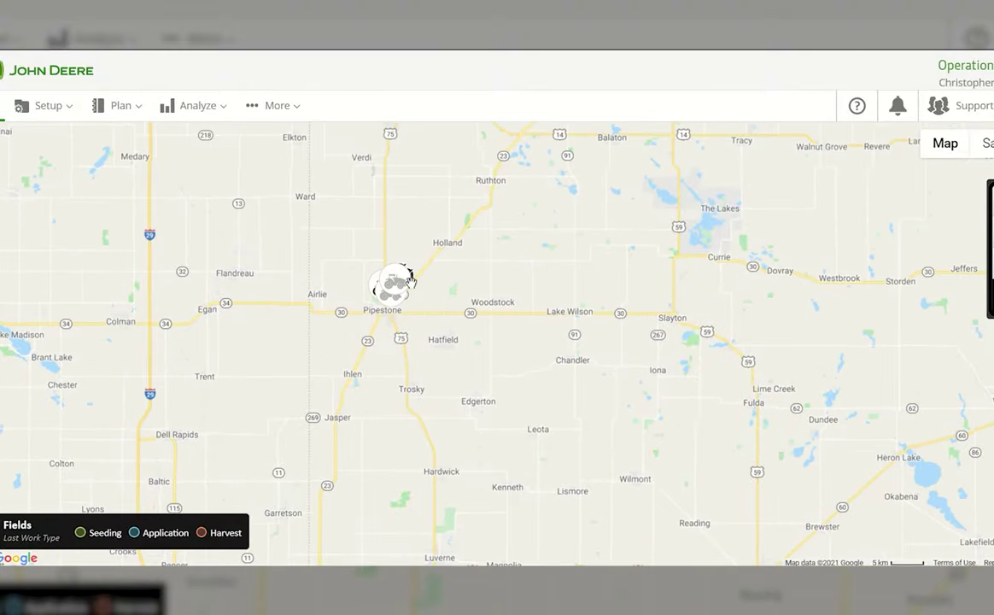
scroll(411, 283, "up", 1)
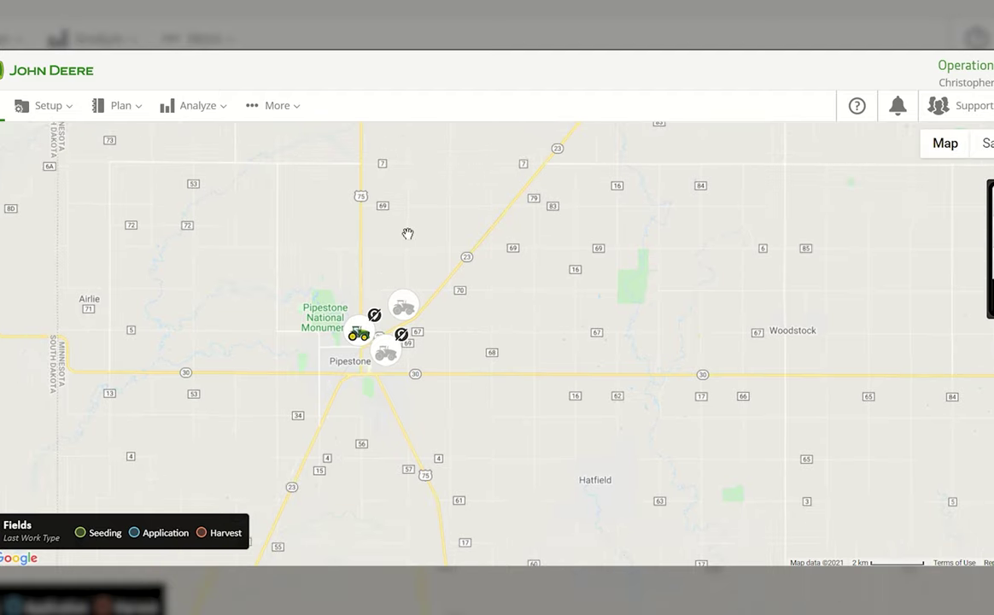
scroll(408, 234, "down", 1)
scroll(407, 231, "down", 1)
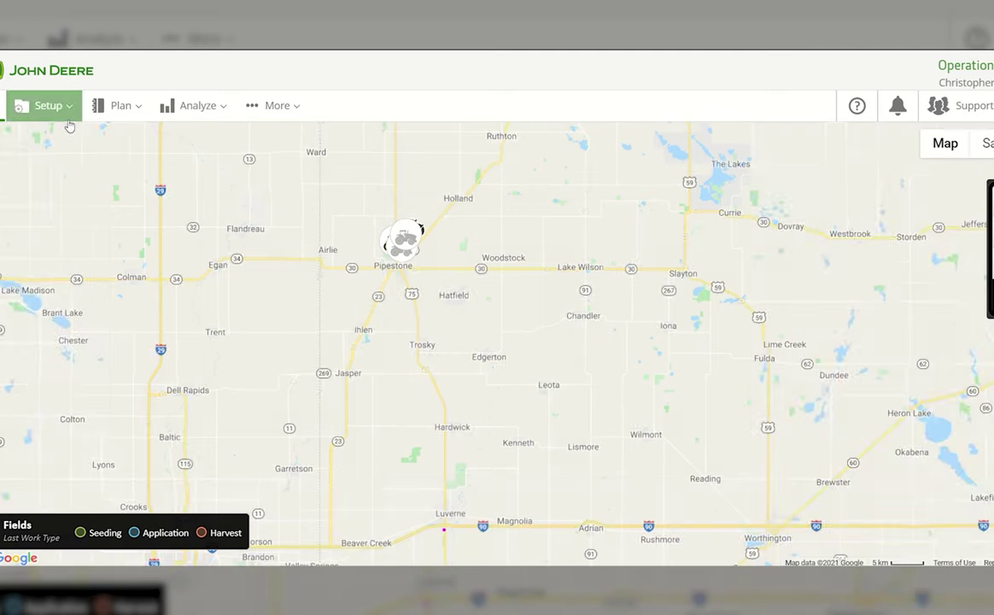
mouse_move(939, 143)
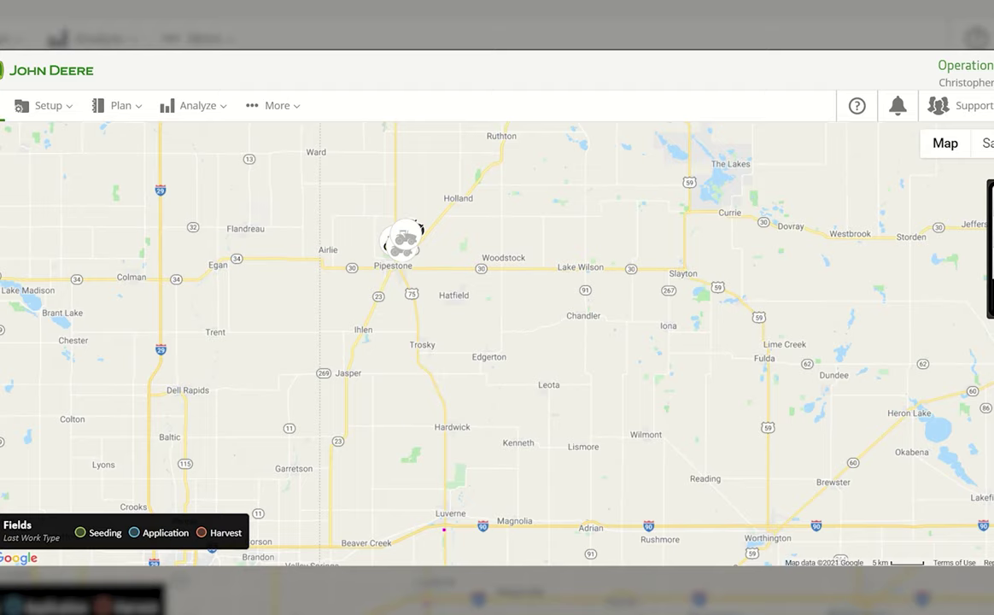
- Open the equipment list's preferences and group the equipment by Equipment Type
left_click(5, 149)
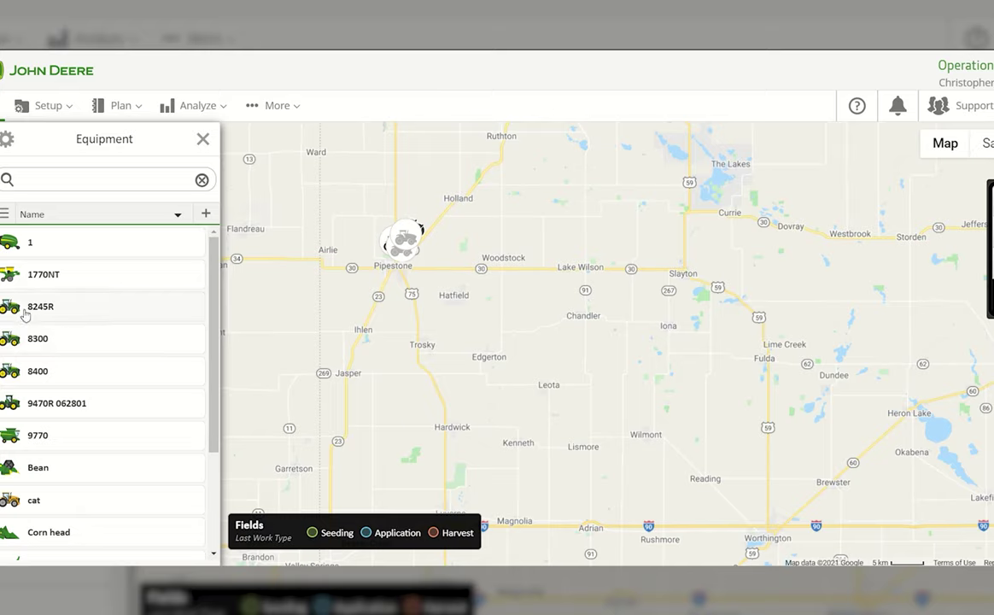
left_click(7, 141)
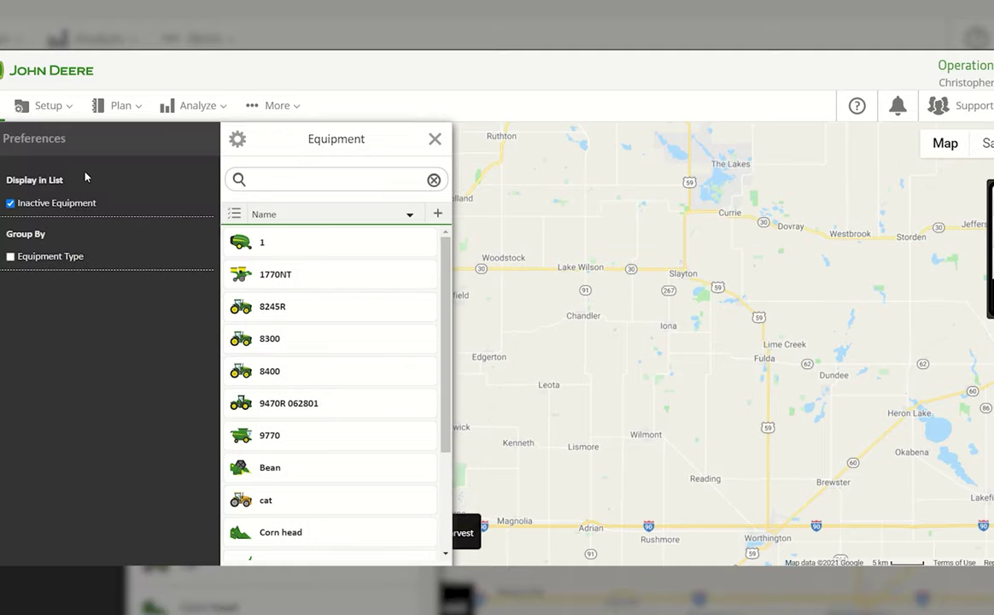
left_click(11, 257)
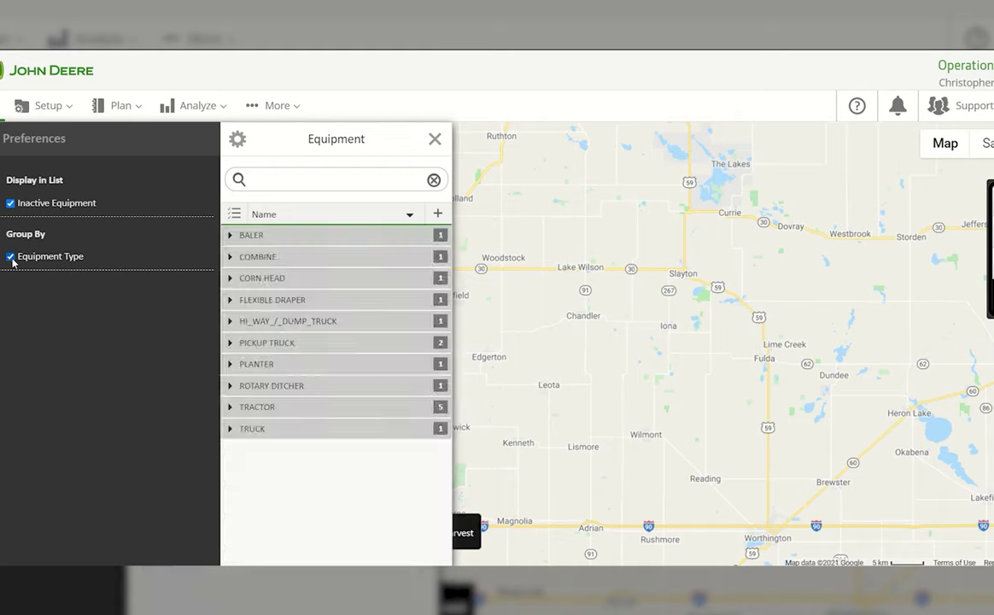